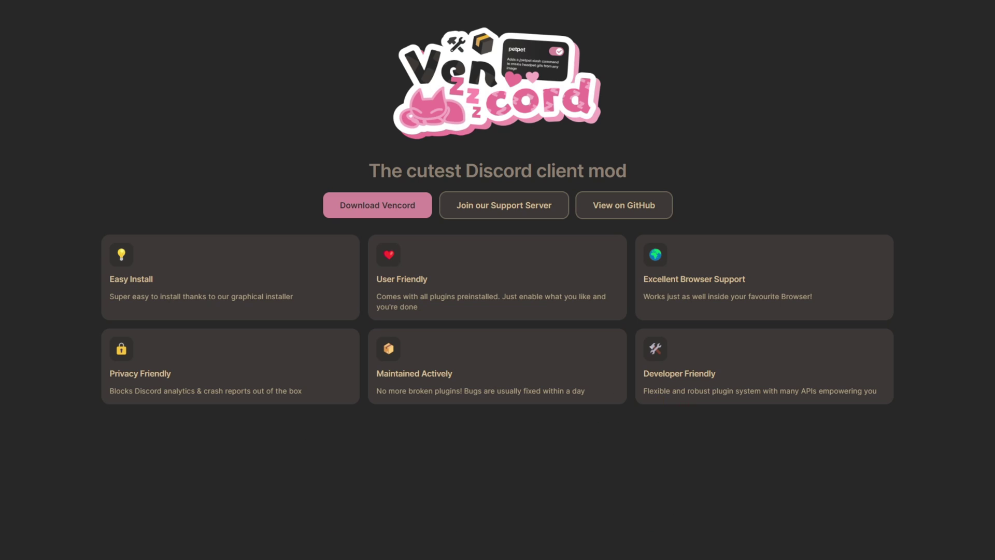
Download the Vencord installer and use it to install Vencord on the Stable Discord installation.
click(352, 213)
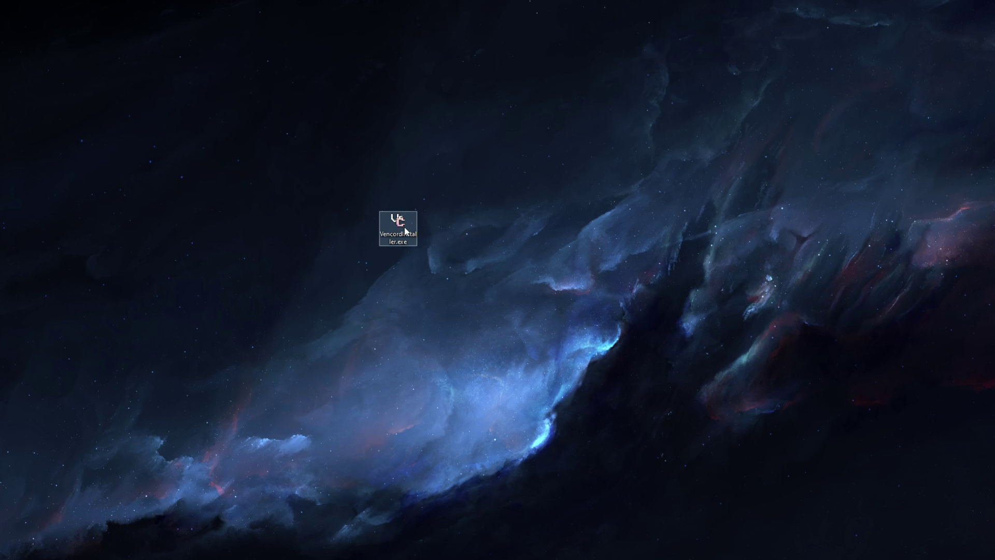
double_click(406, 230)
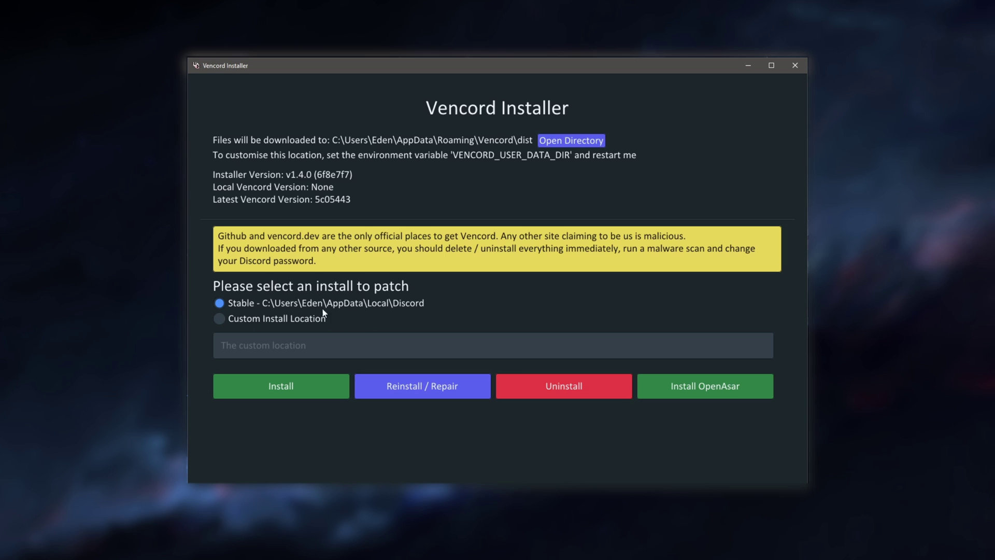
click(297, 392)
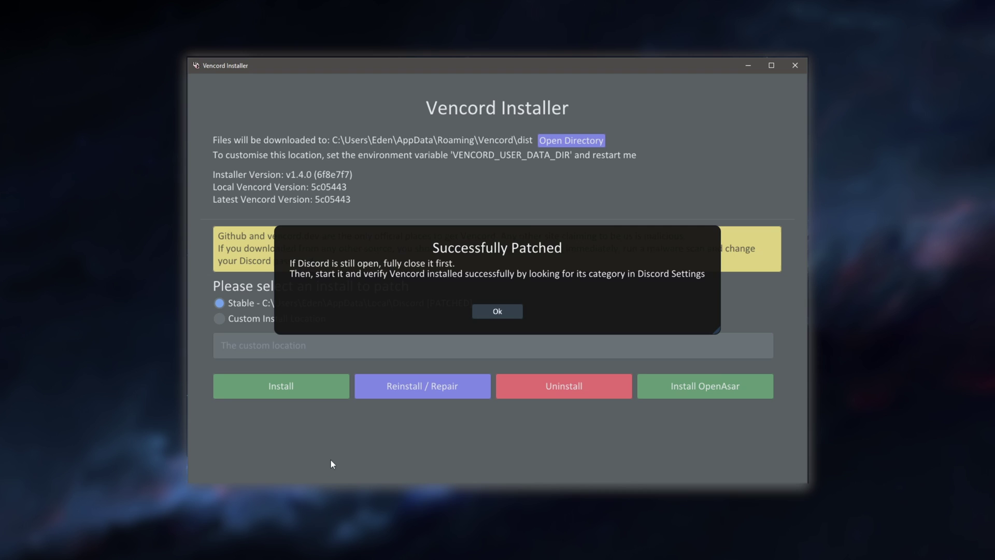
click(498, 312)
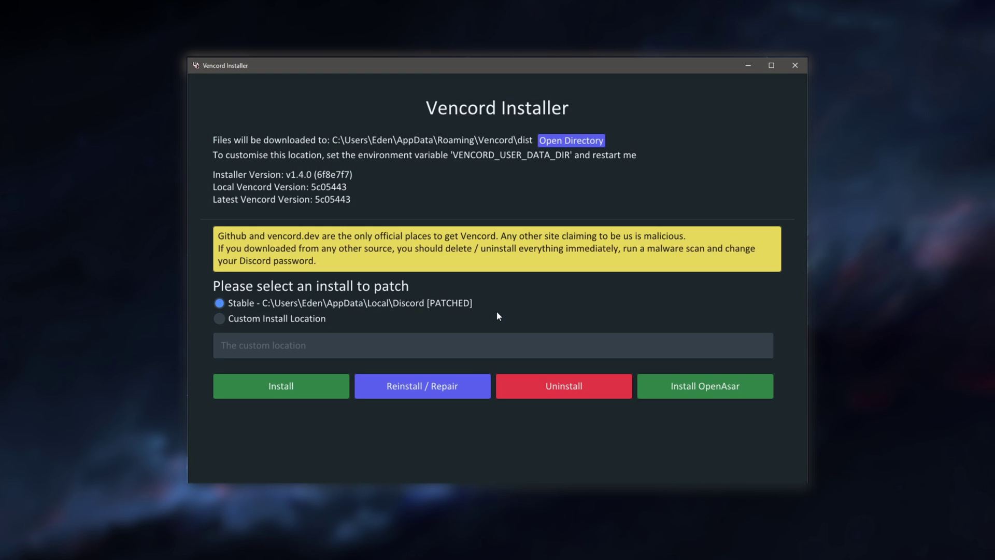
click(796, 67)
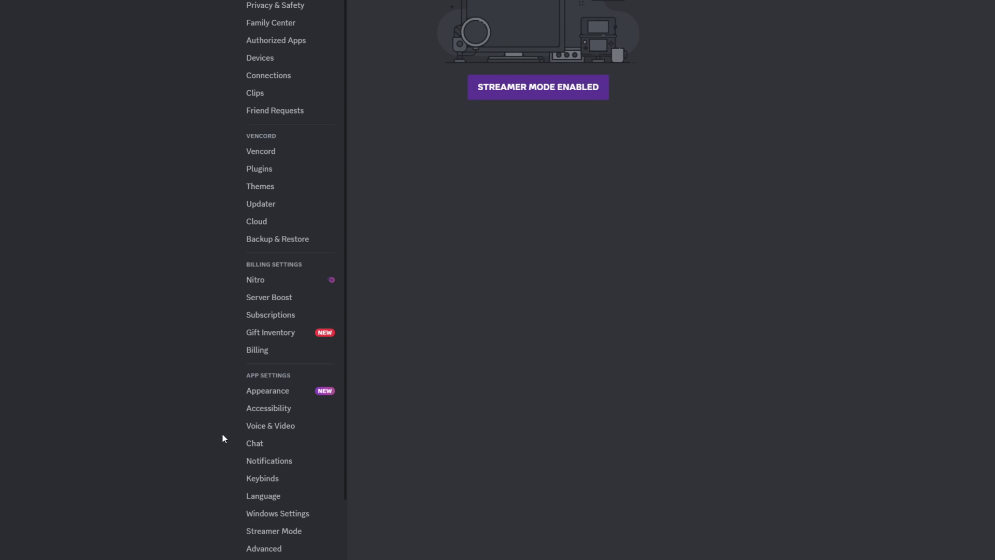
In Discord's Vencord settings, enable window transparency and turn it back off.
scroll(253, 415, down, 4)
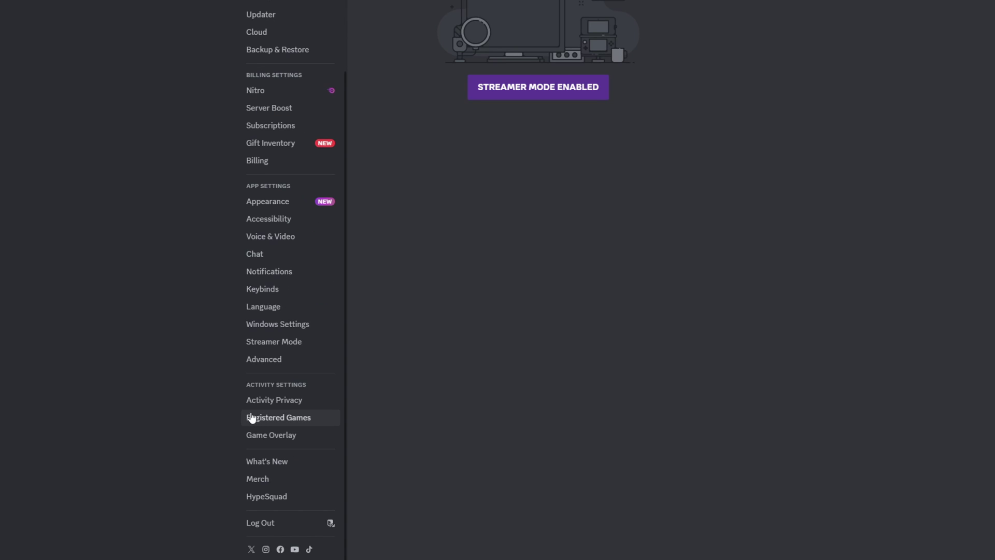
scroll(251, 414, up, 4)
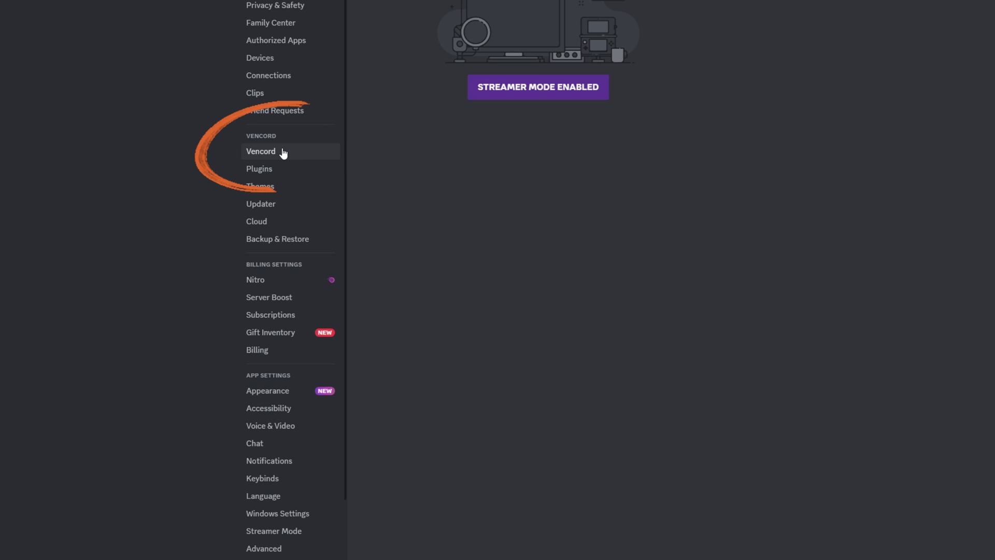
click(282, 151)
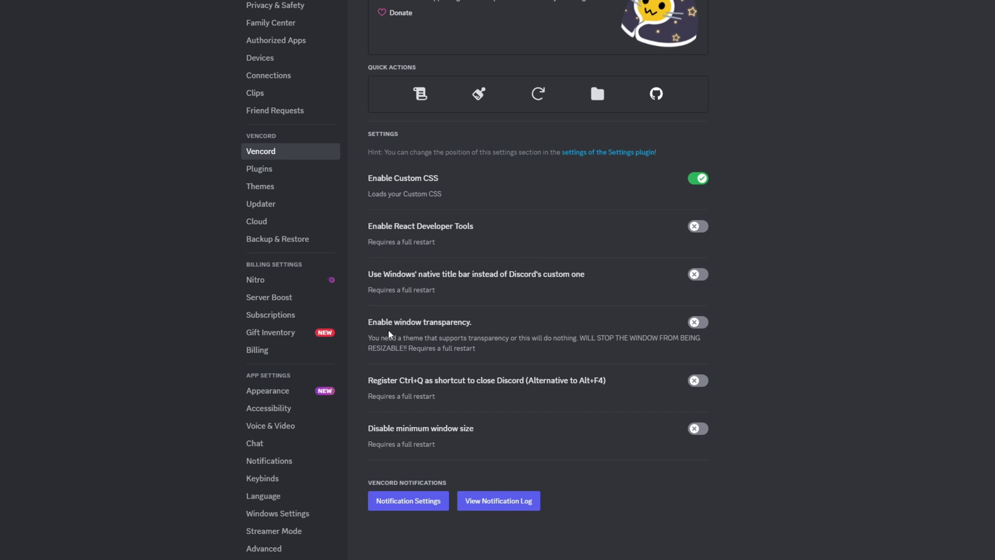
click(698, 324)
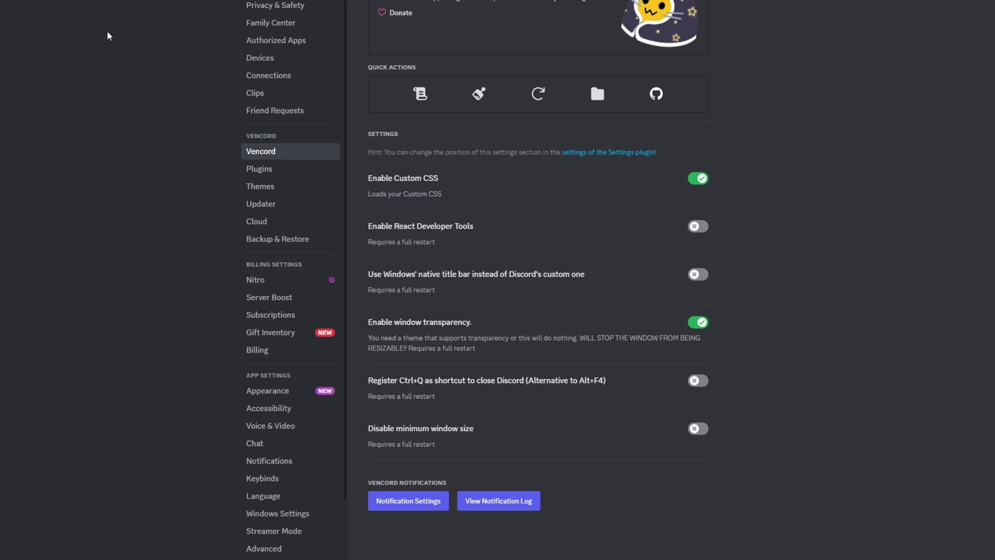
click(695, 325)
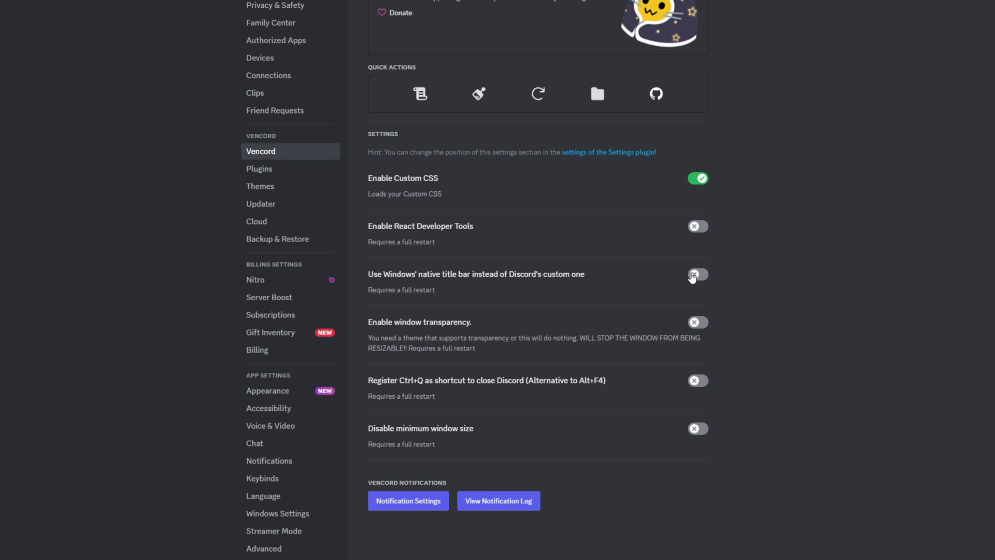
Enable the Dearrow plugin in Vencord's plugin list and restart Discord to apply it.
click(274, 171)
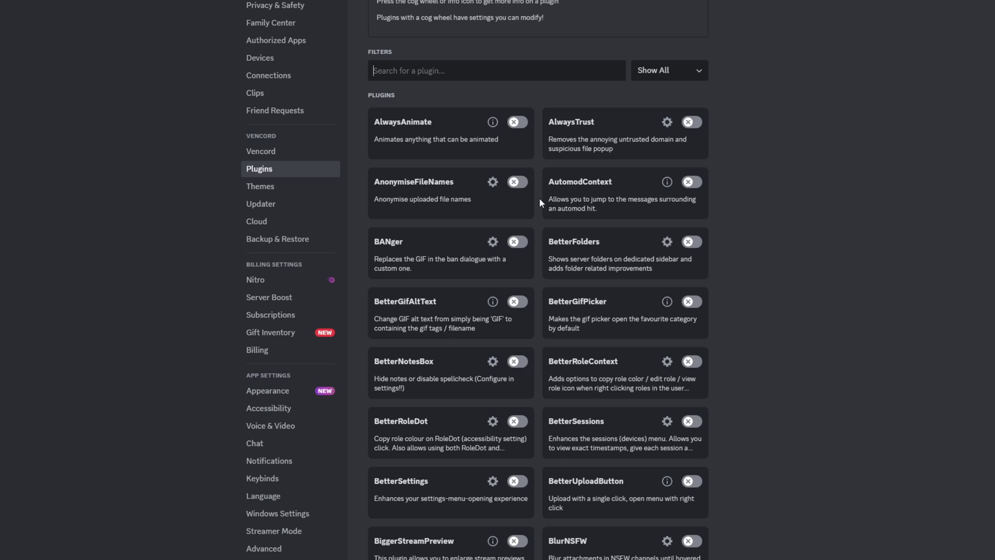
scroll(746, 162, down, 4)
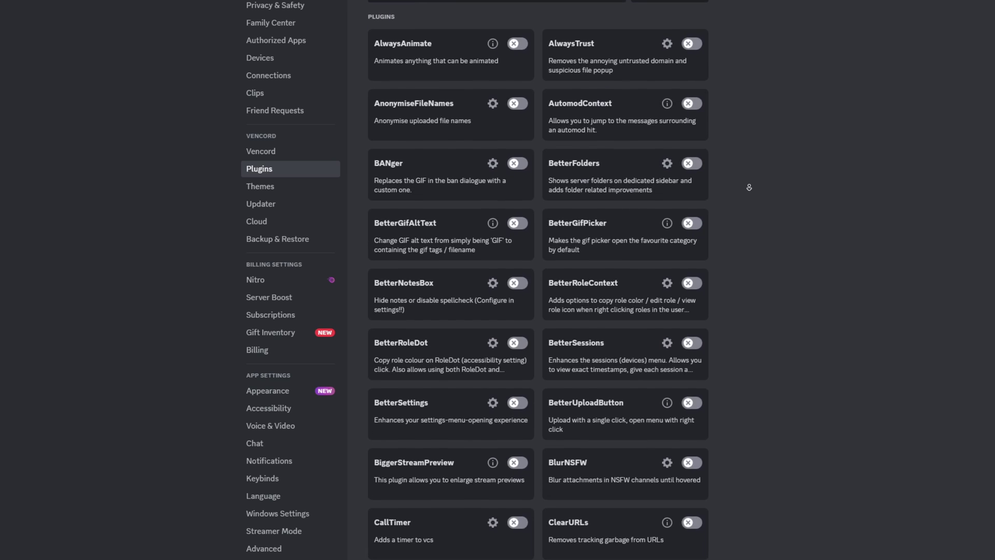
scroll(749, 187, down, 5)
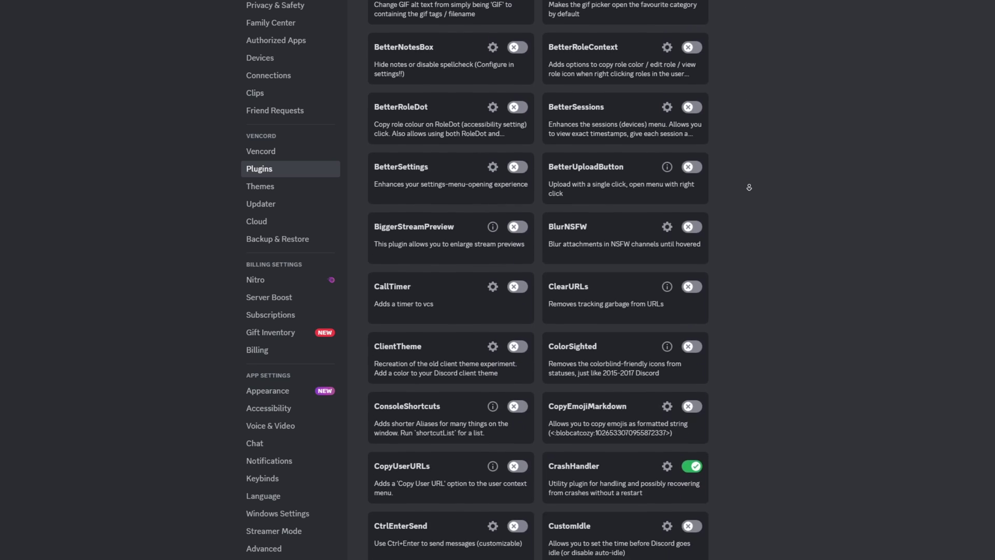
scroll(744, 216, down, 4)
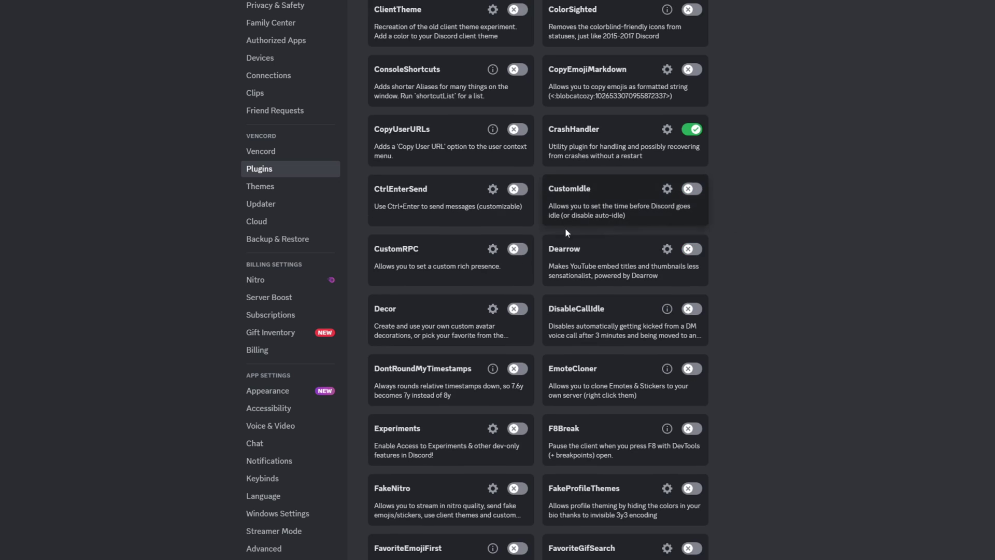
click(692, 251)
scroll(732, 337, up, 12)
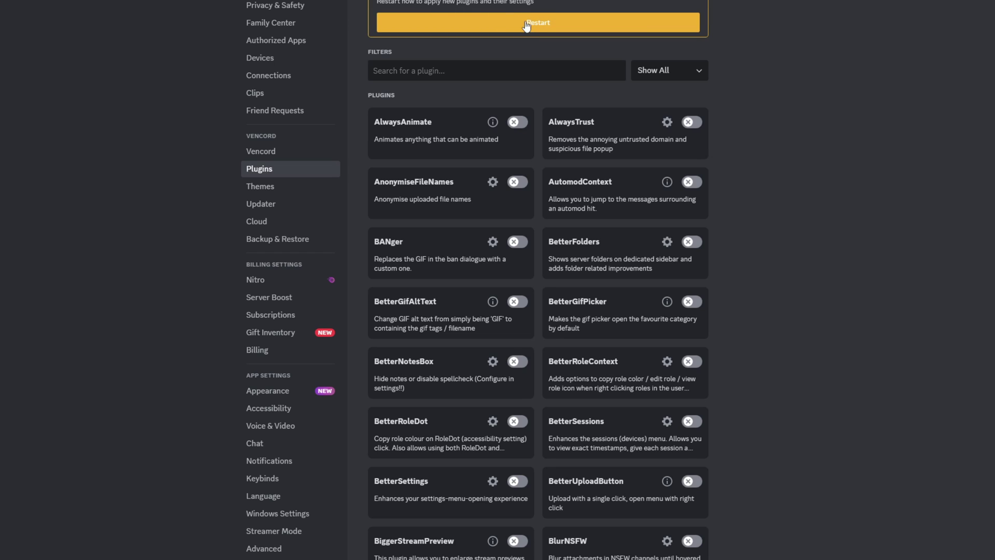
click(518, 23)
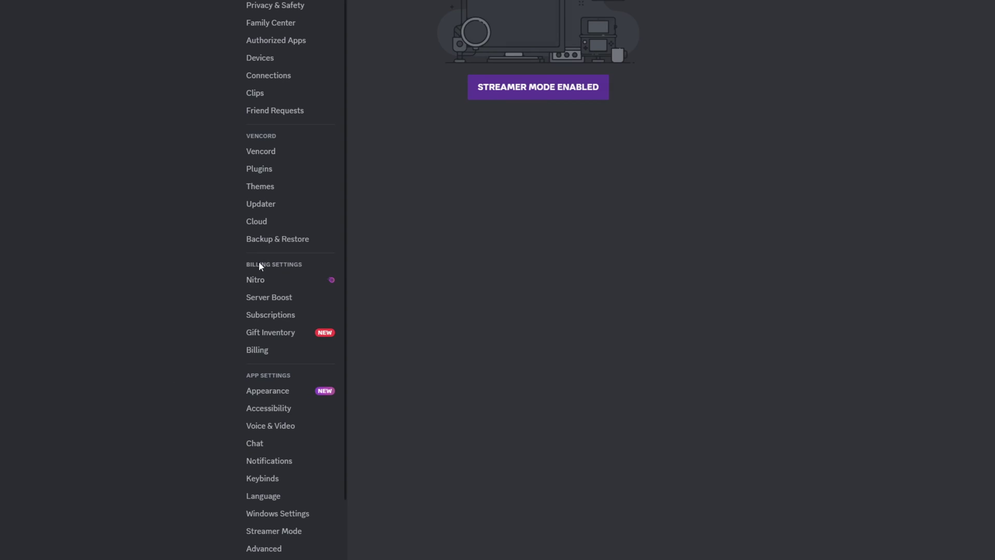
Filter the Vencord plugins to enabled ones and review Dearrow's options for which embed elements are replaced.
click(259, 169)
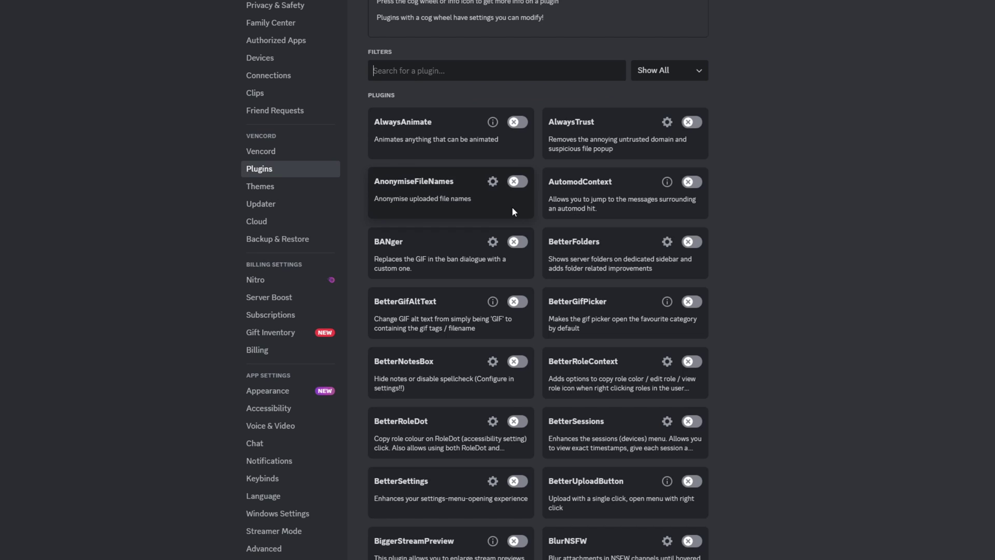
click(660, 75)
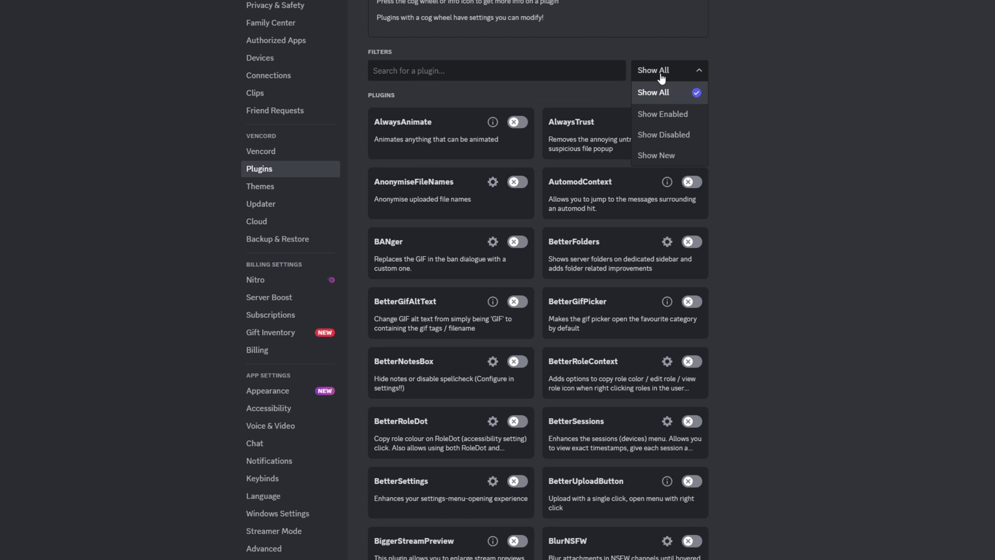
click(665, 113)
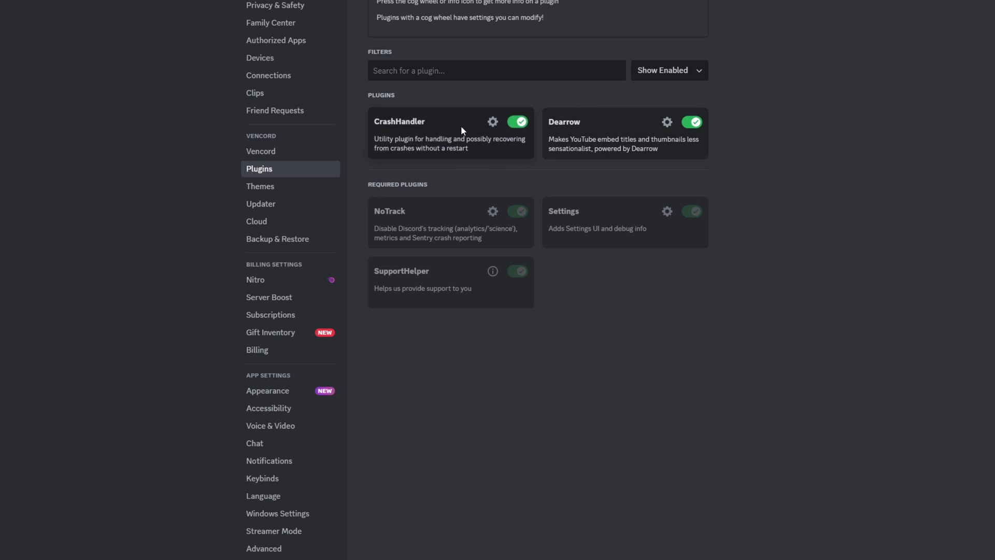
click(667, 122)
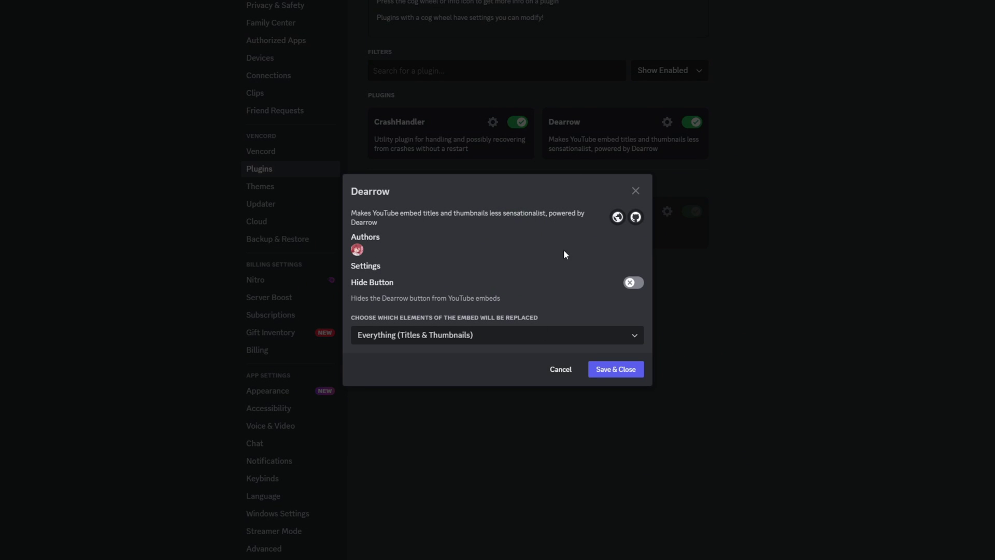
click(488, 336)
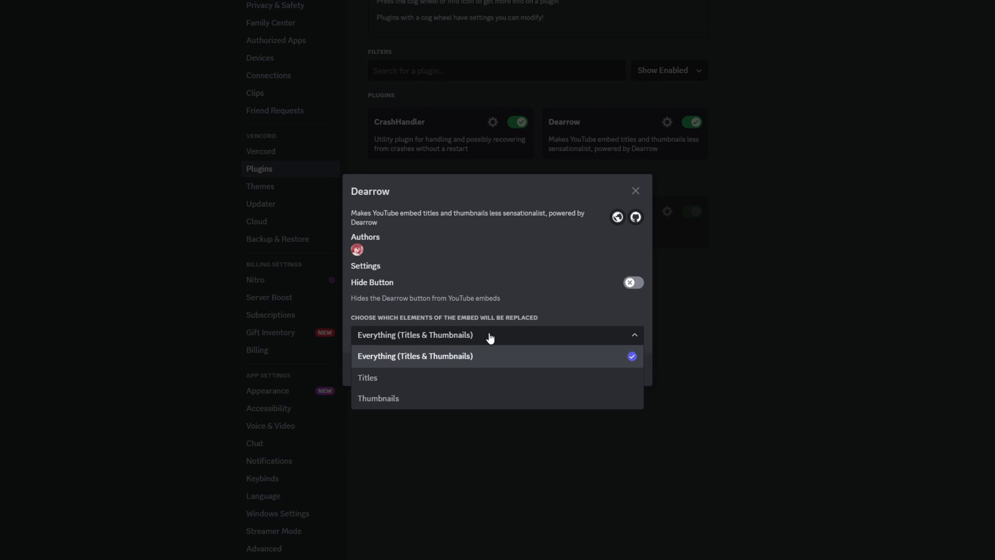
click(634, 192)
Set the plugin filter back to Show All and examine the available plugins from AlwaysAnimate through PartyMode.
click(658, 73)
click(657, 92)
scroll(506, 282, down, 1)
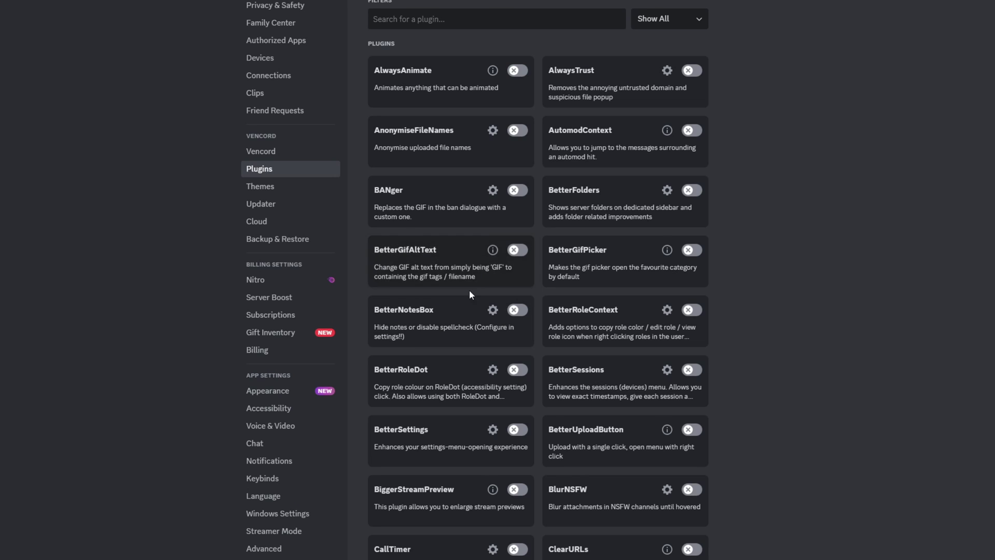
scroll(470, 292, down, 1)
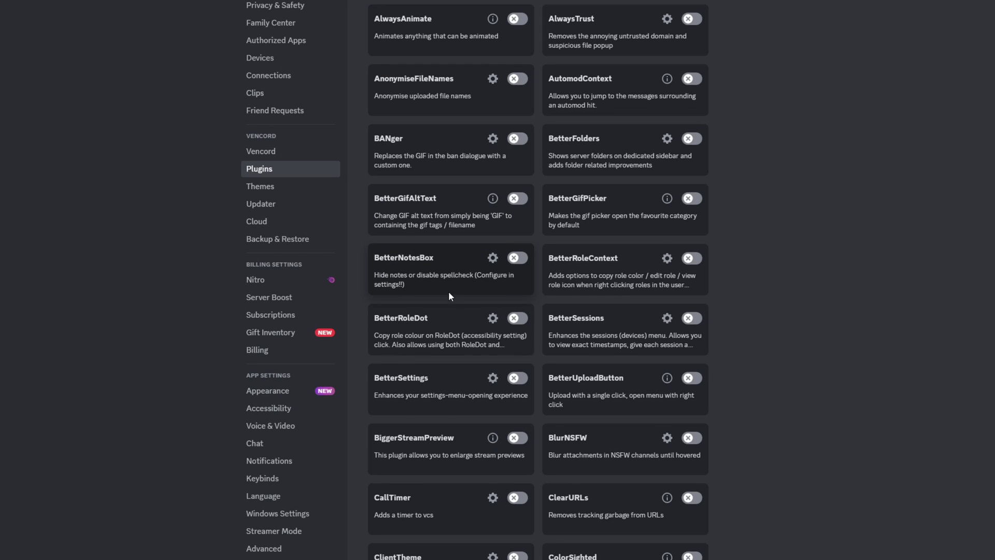
scroll(485, 331, down, 3)
scroll(476, 338, down, 5)
scroll(487, 336, down, 5)
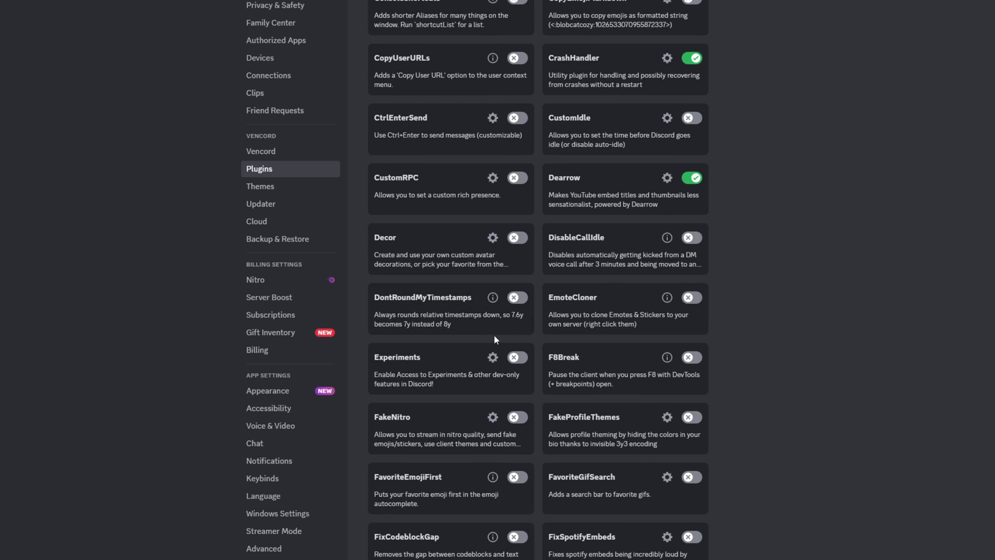
scroll(729, 352, down, 3)
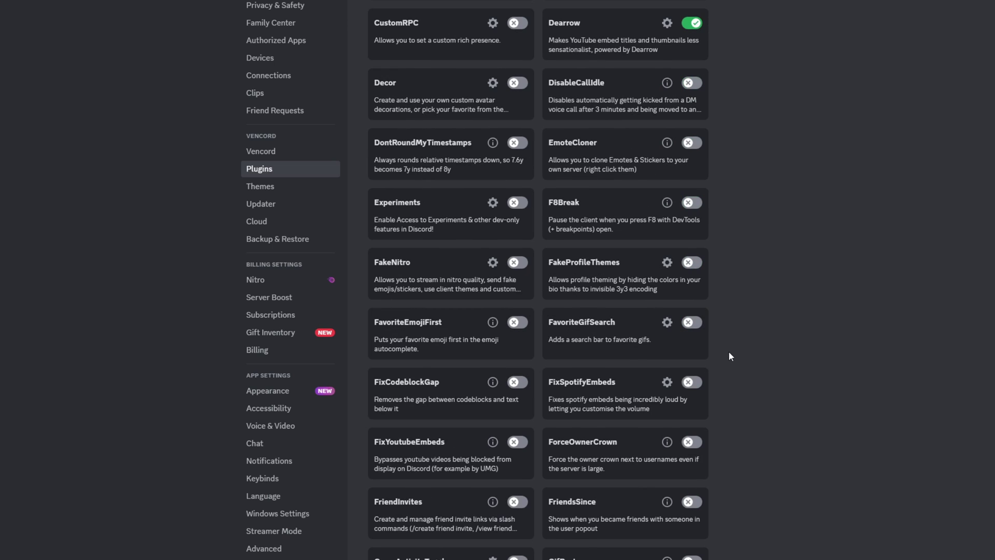
scroll(726, 350, down, 2)
scroll(712, 353, down, 5)
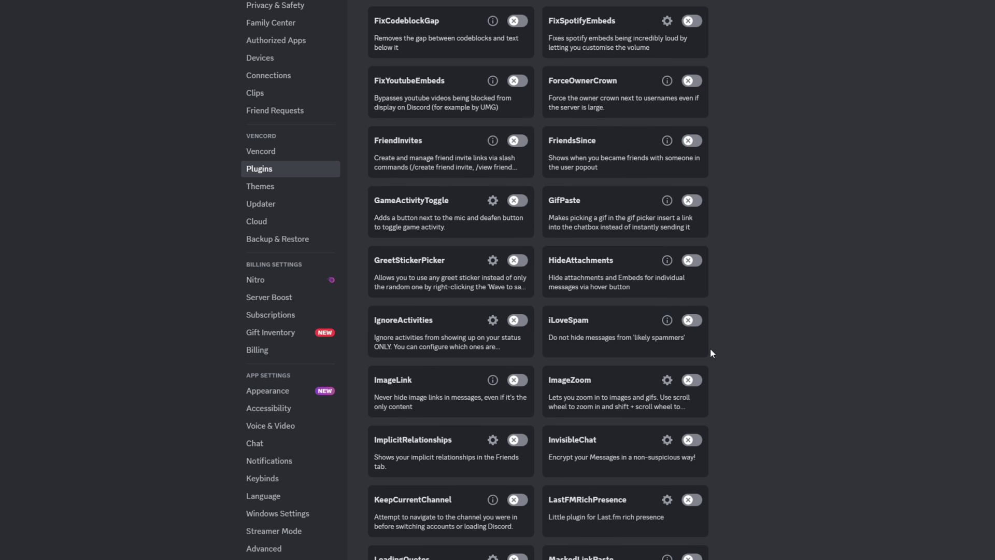
scroll(711, 347, down, 8)
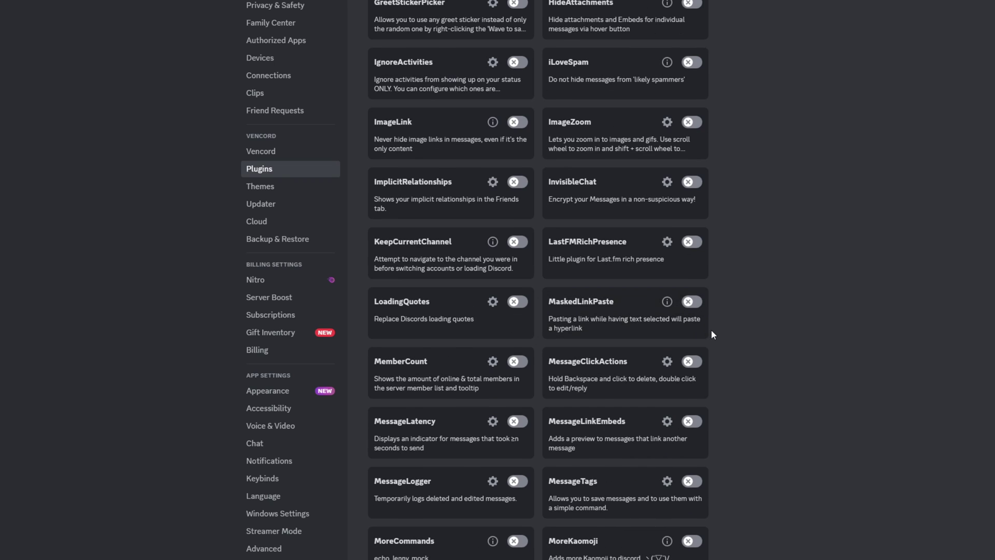
scroll(707, 334, down, 5)
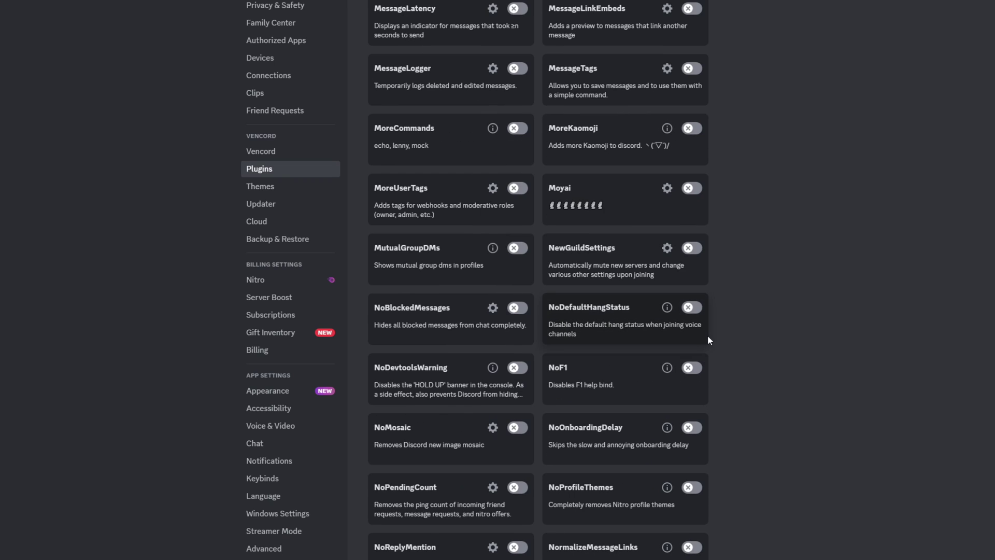
scroll(705, 337, down, 6)
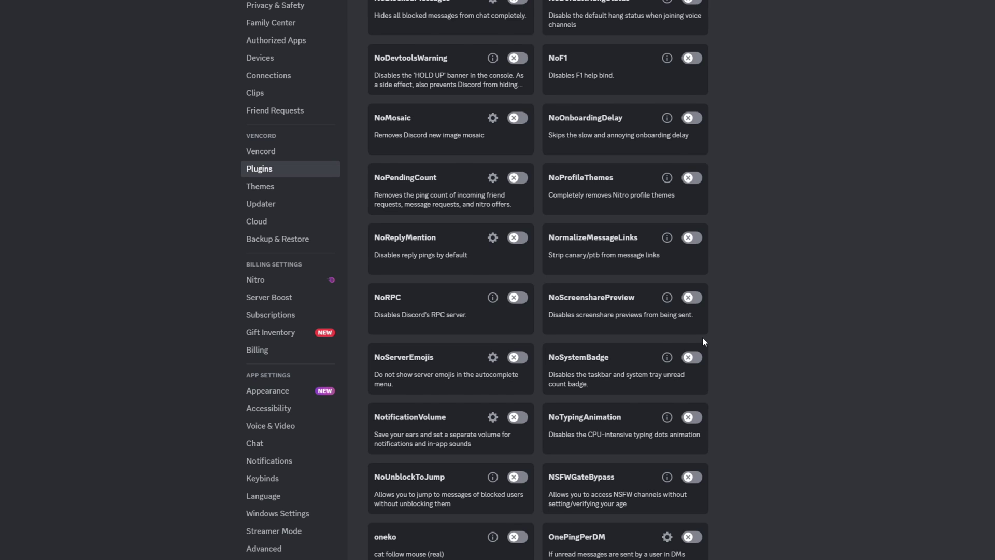
scroll(704, 339, down, 4)
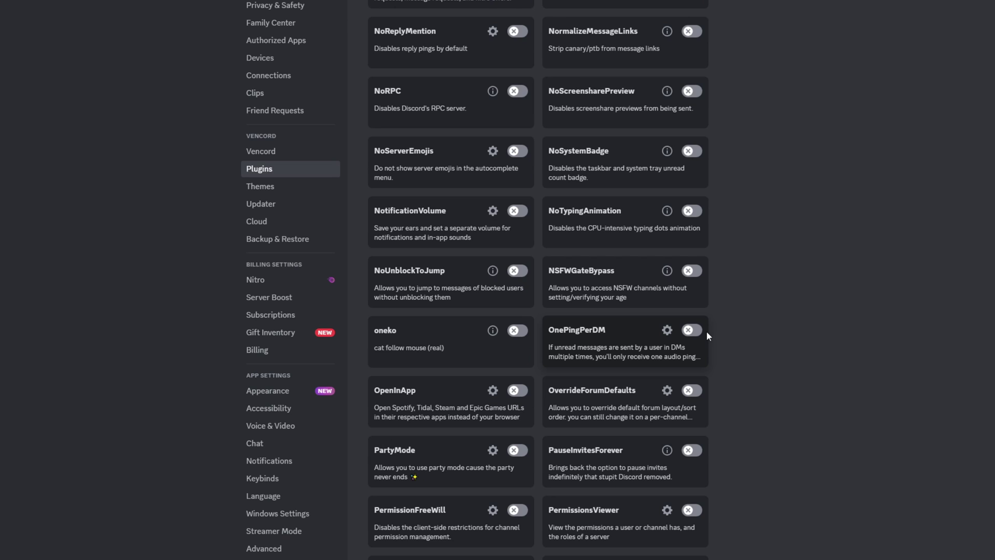
scroll(707, 338, down, 3)
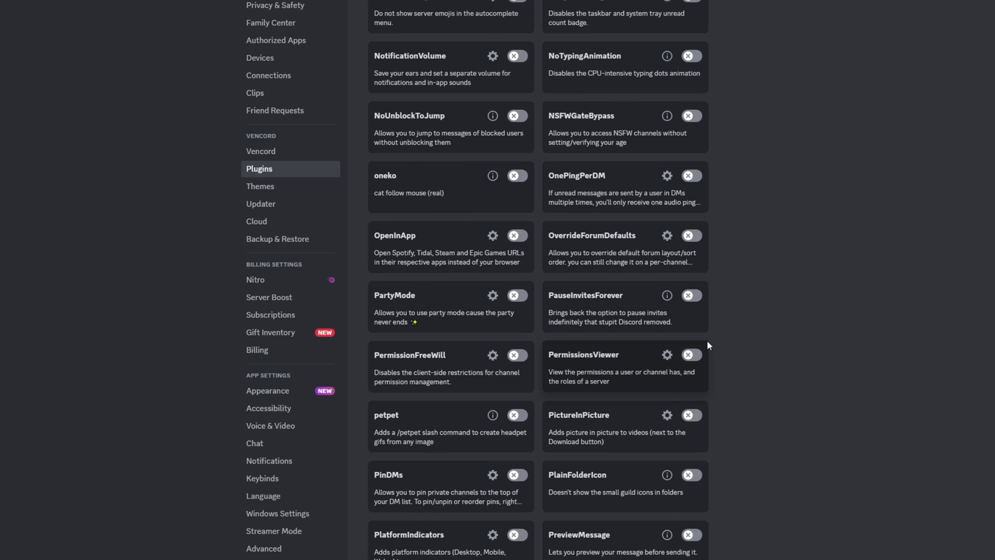
Check the PartyMode plugin's settings and look through the plugins listed further below it.
click(501, 297)
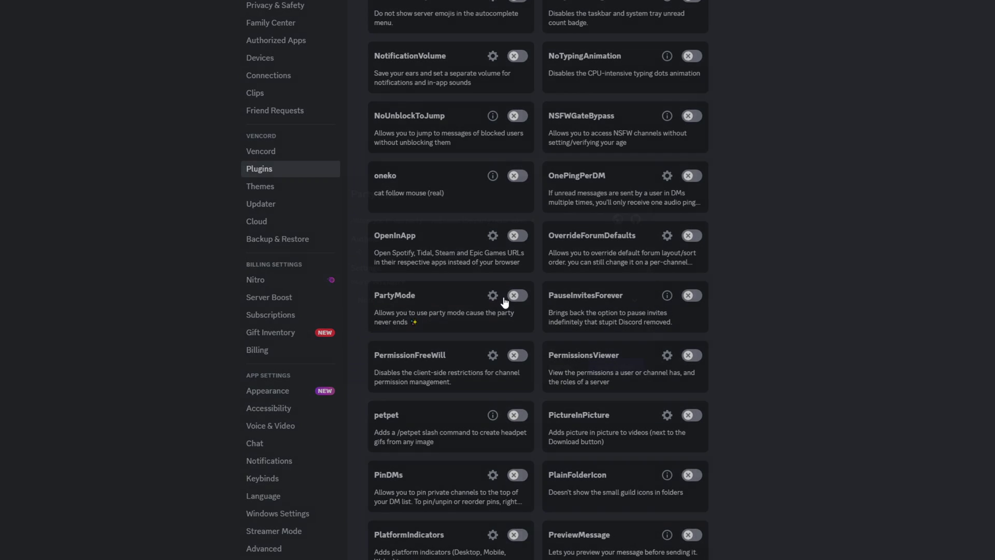
click(614, 366)
scroll(627, 314, down, 4)
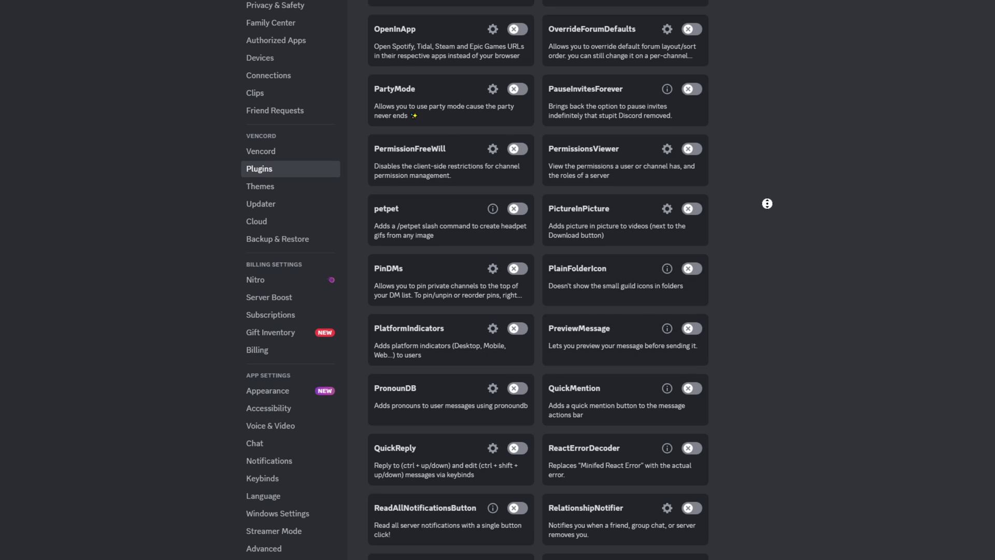
scroll(765, 223, down, 3)
scroll(792, 207, down, 8)
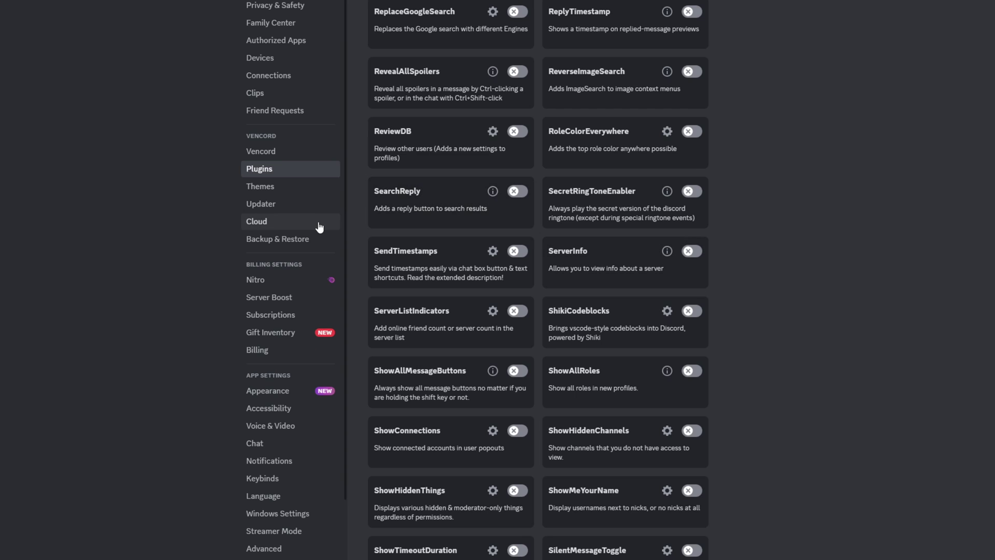
Turn off automatic updating in Vencord's updater settings.
click(291, 190)
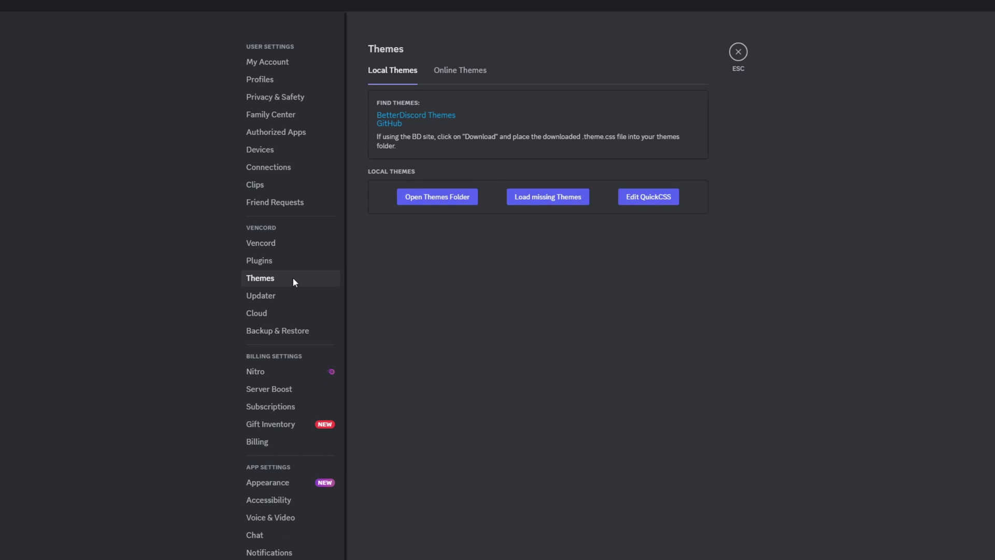
click(290, 295)
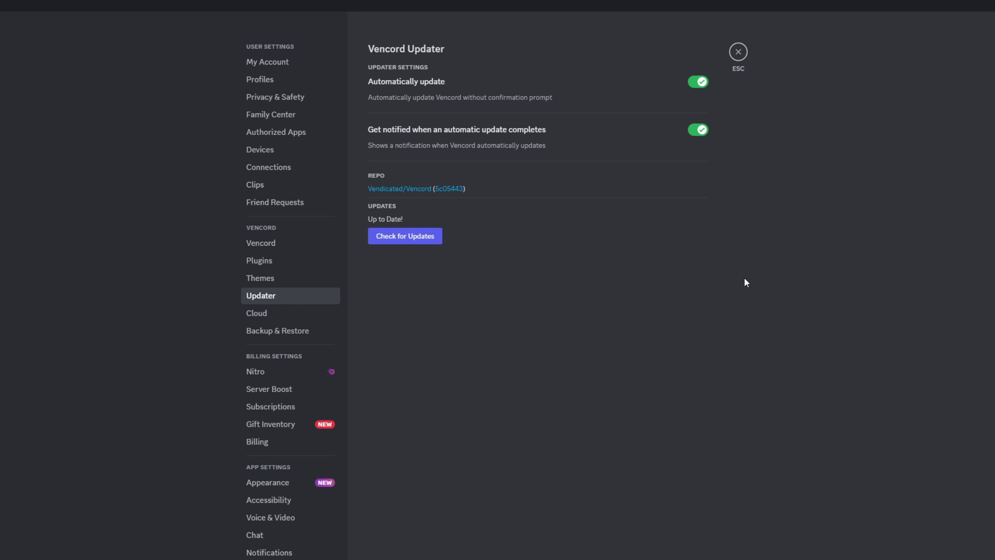
click(697, 83)
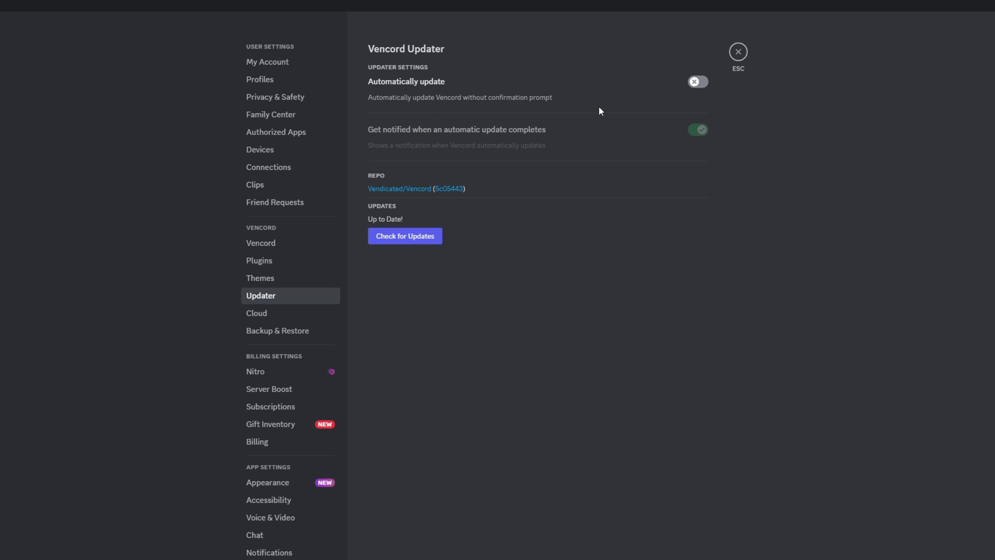
Return to Vencord's theme settings and open its local themes folder in File Explorer.
click(305, 277)
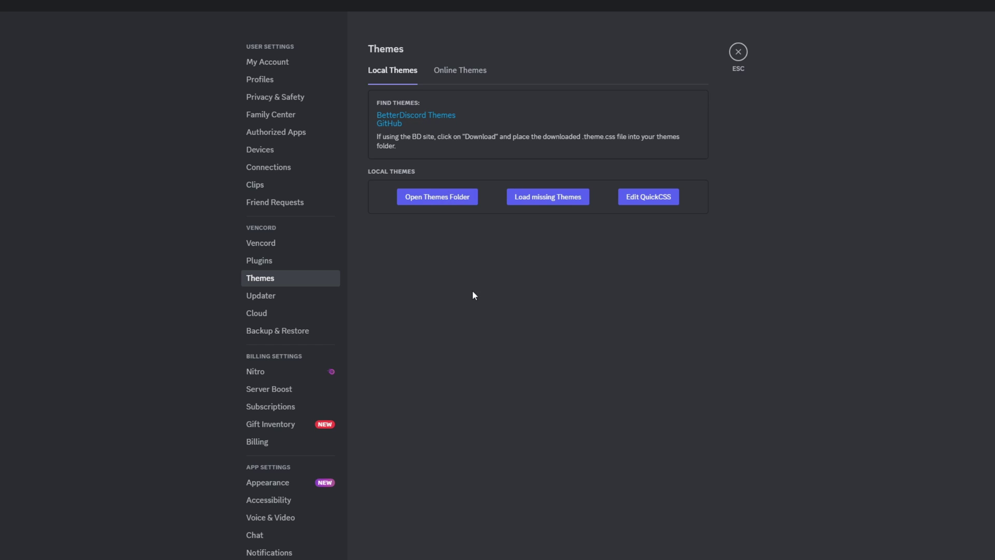
click(444, 203)
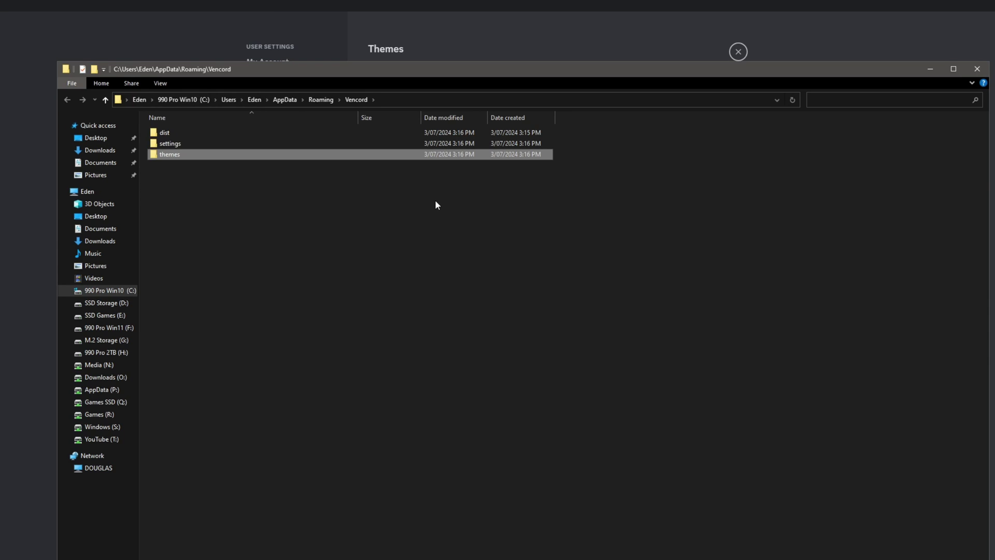
double_click(175, 155)
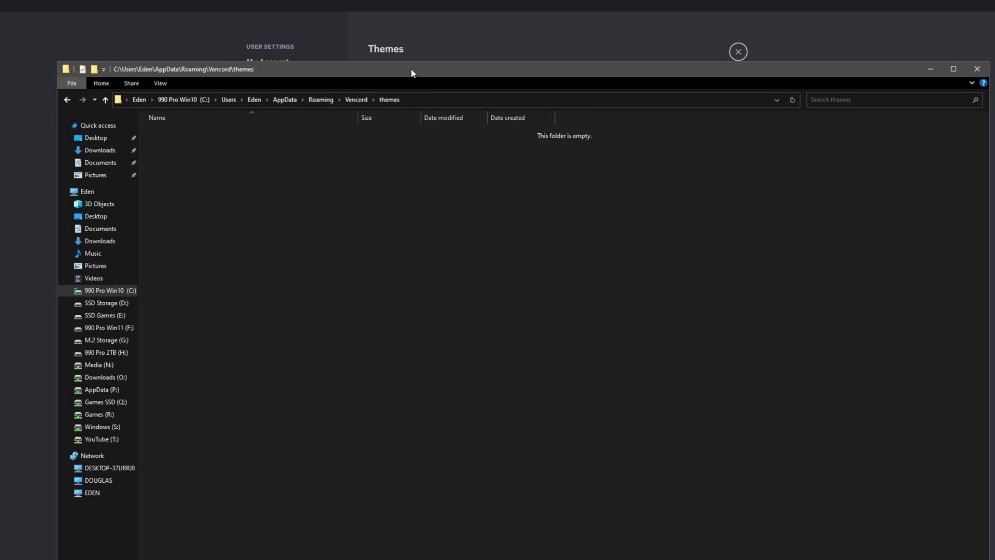
drag(205, 136, 394, 284)
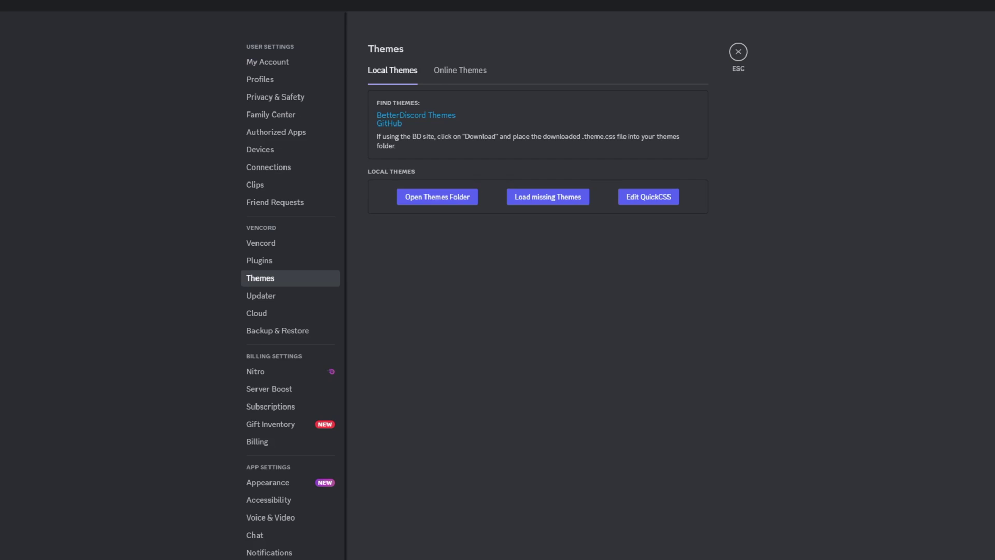
Switch to the BetterDiscord themes site in the browser and look through the community themes around Dark+.
click(459, 71)
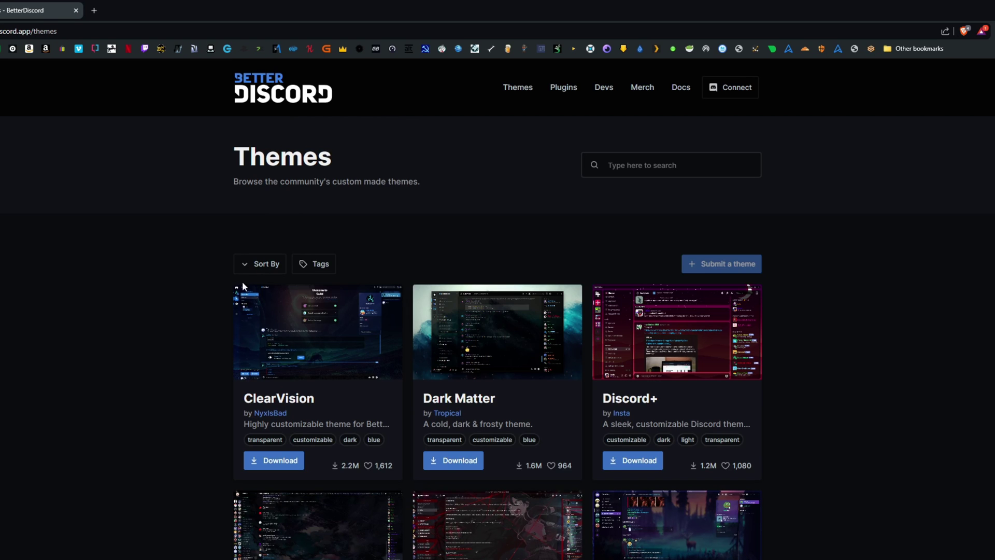
scroll(195, 303, down, 10)
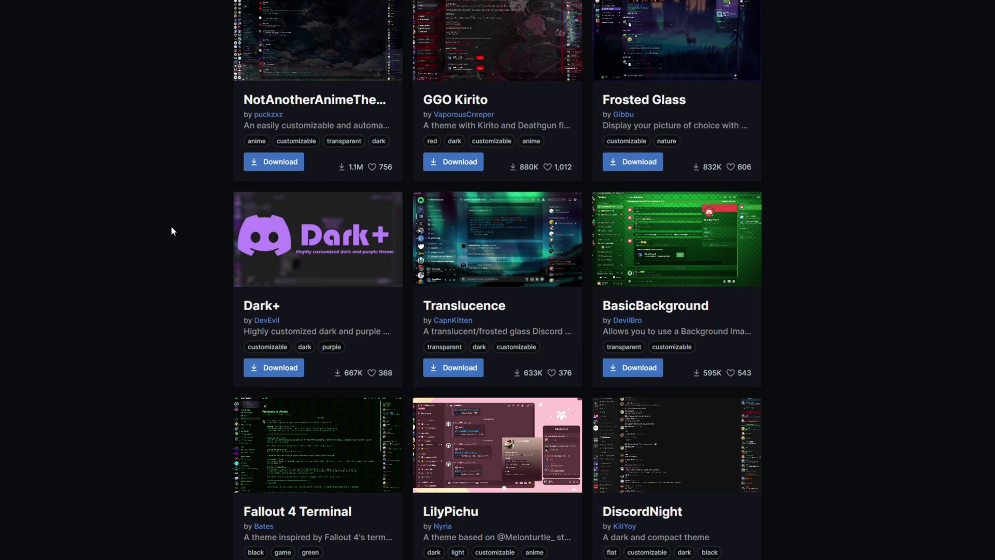
scroll(168, 231, up, 2)
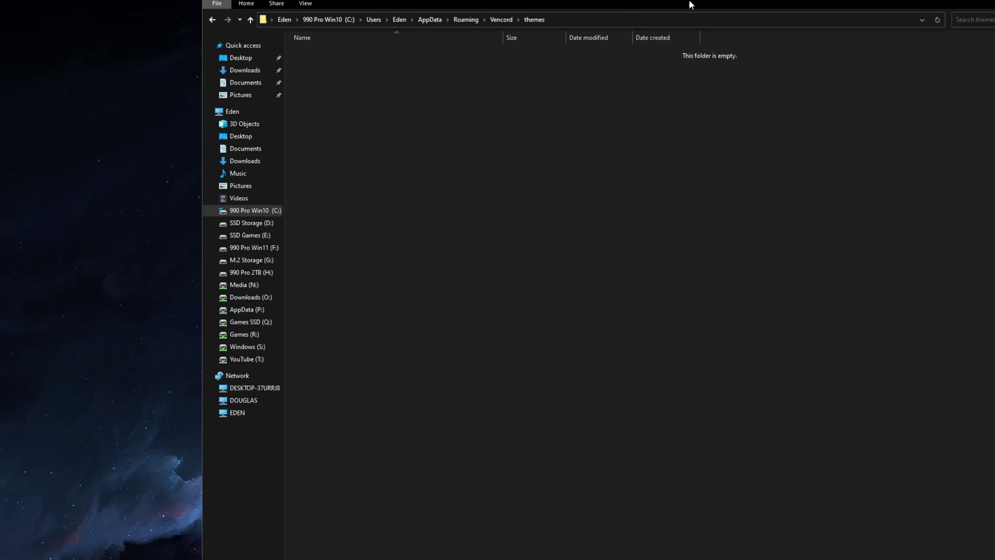
Refresh the desktop and move Dark+.theme.css from it into the Vencord themes folder.
right_click(95, 41)
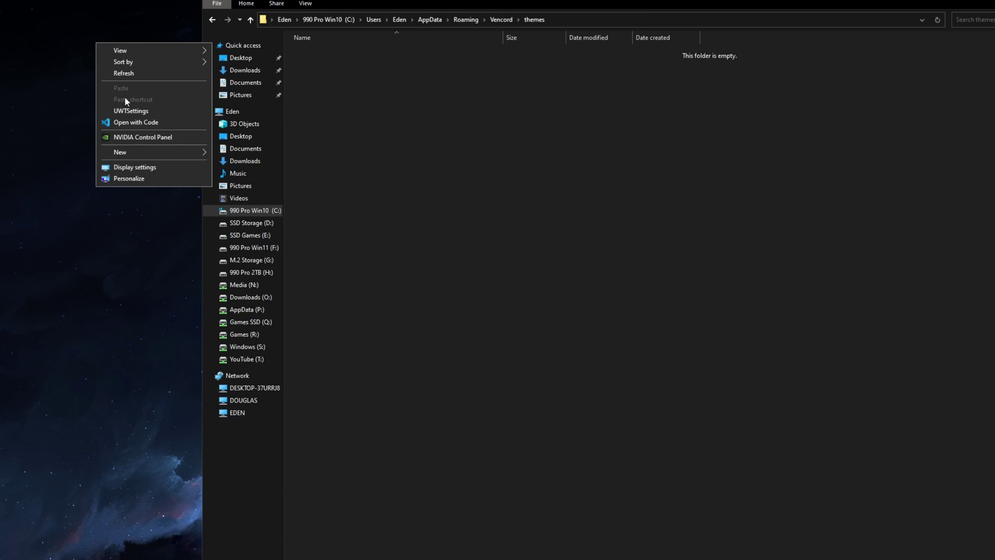
click(126, 75)
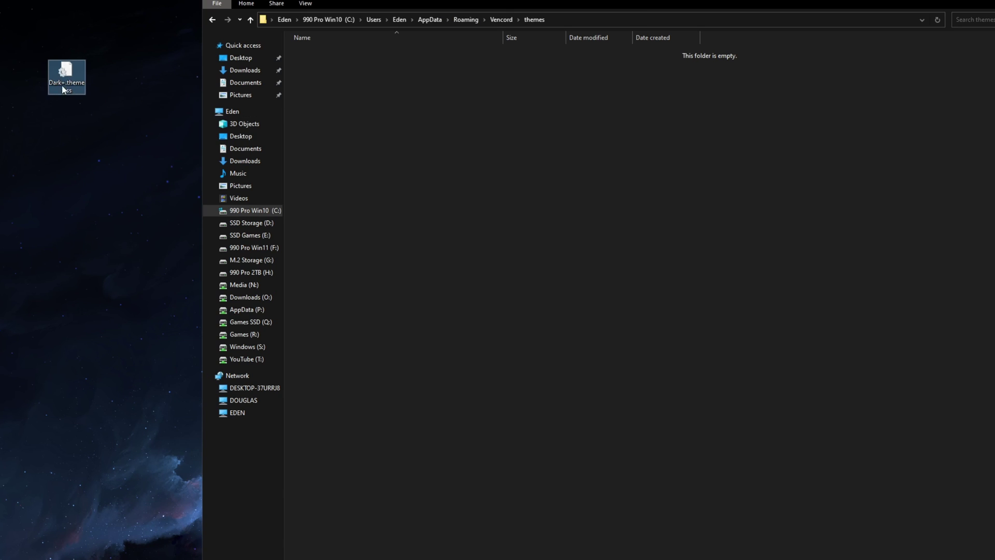
drag(66, 77, 453, 148)
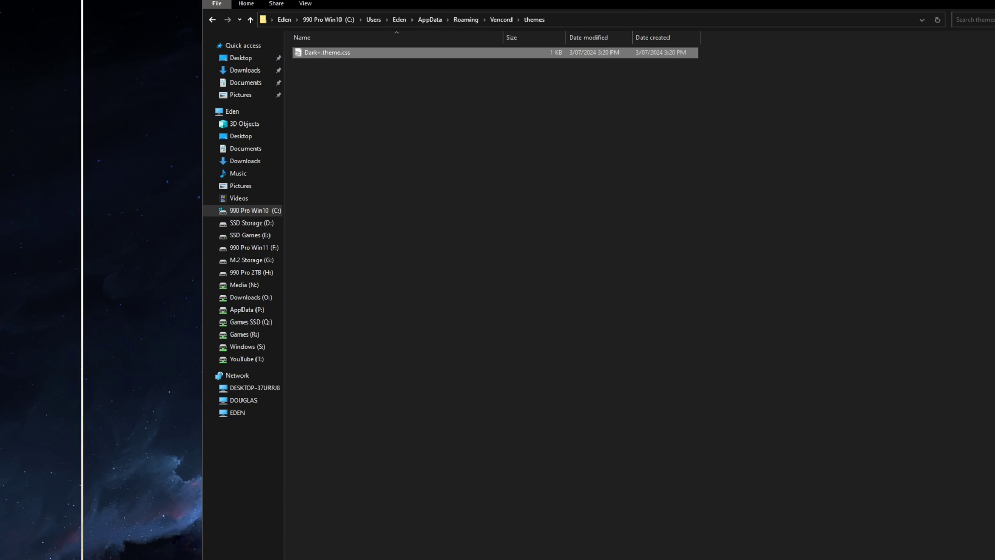
Switch back to Discord, load the missing local themes in Vencord and enable the Dark+ theme.
click(309, 397)
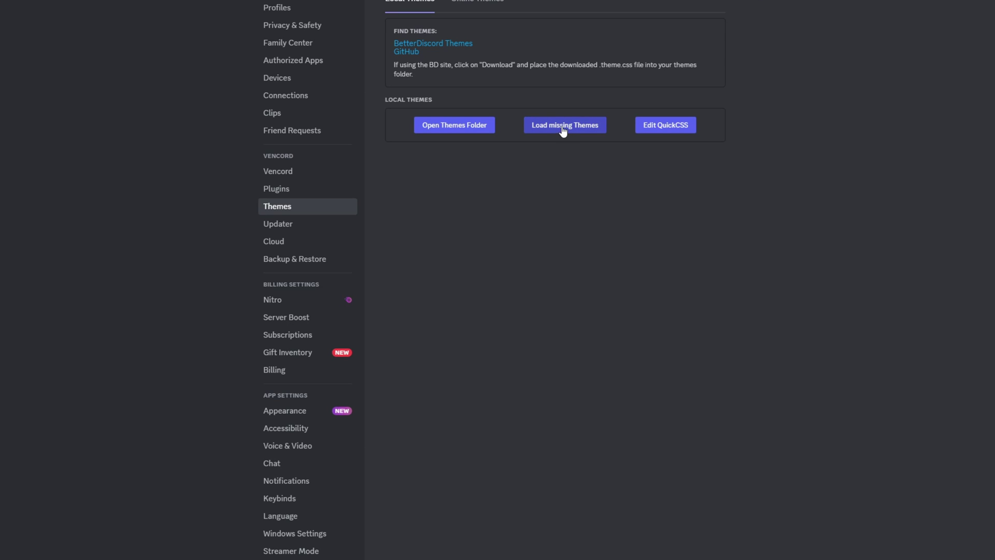
click(563, 129)
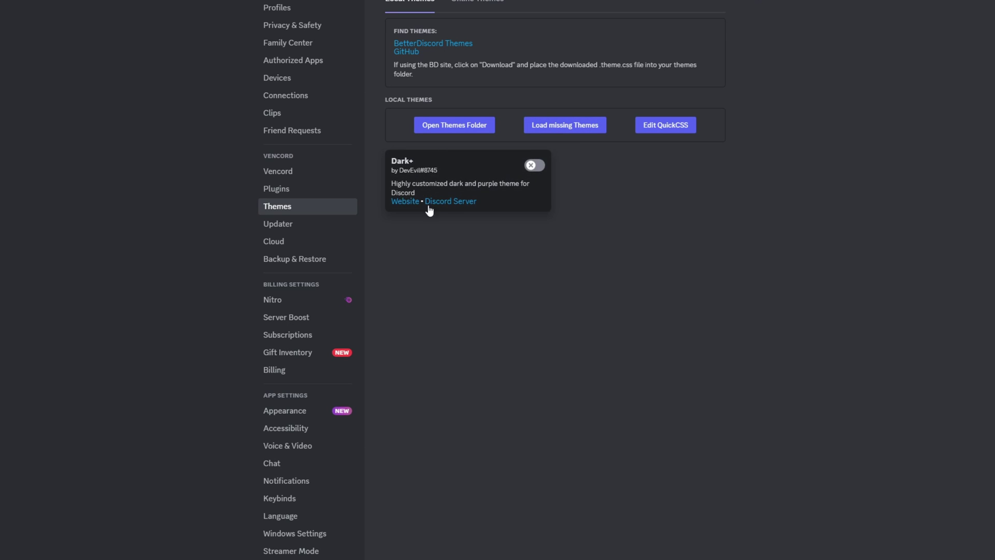
click(535, 170)
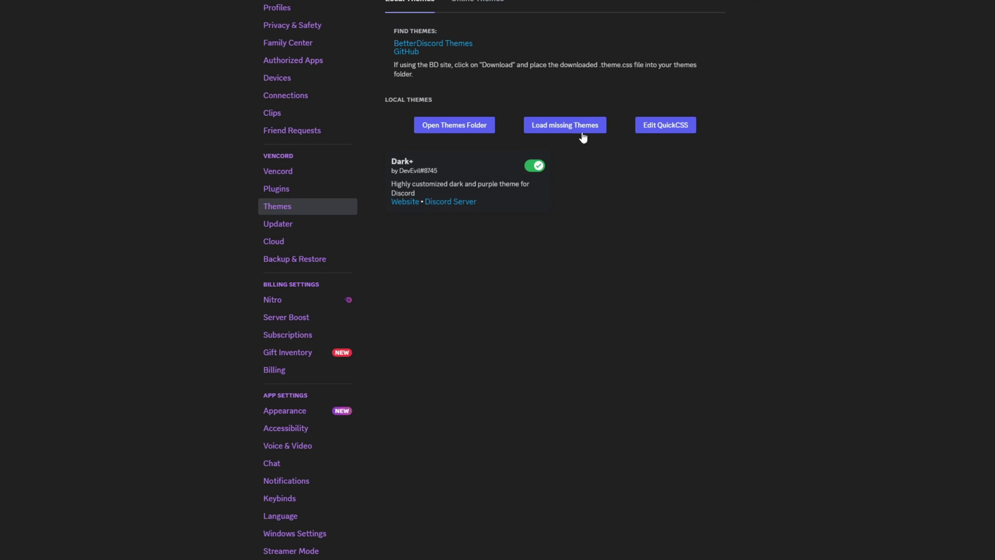
Leave the settings to view Discord with the Dark+ theme, and return to Vencord's theme settings.
key(Escape)
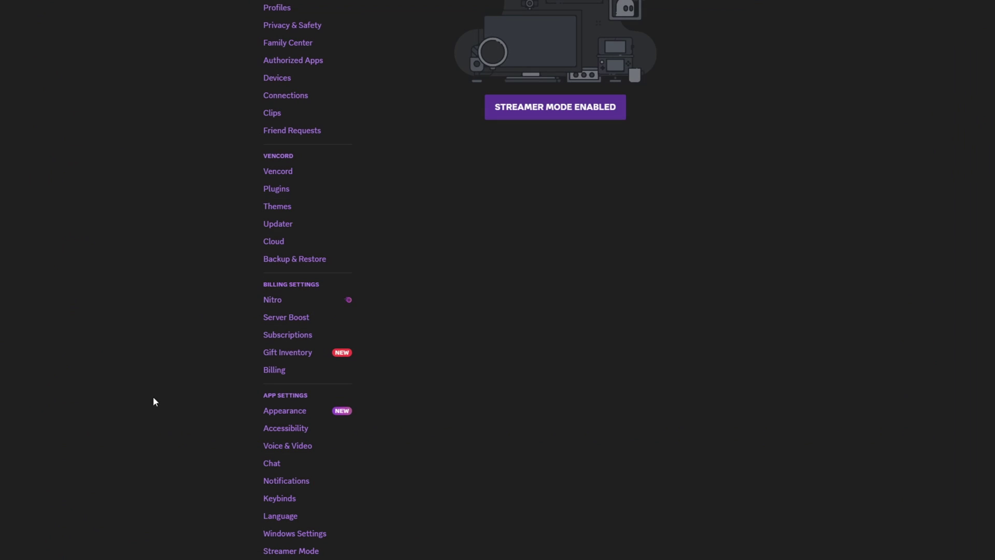
scroll(160, 371, down, 2)
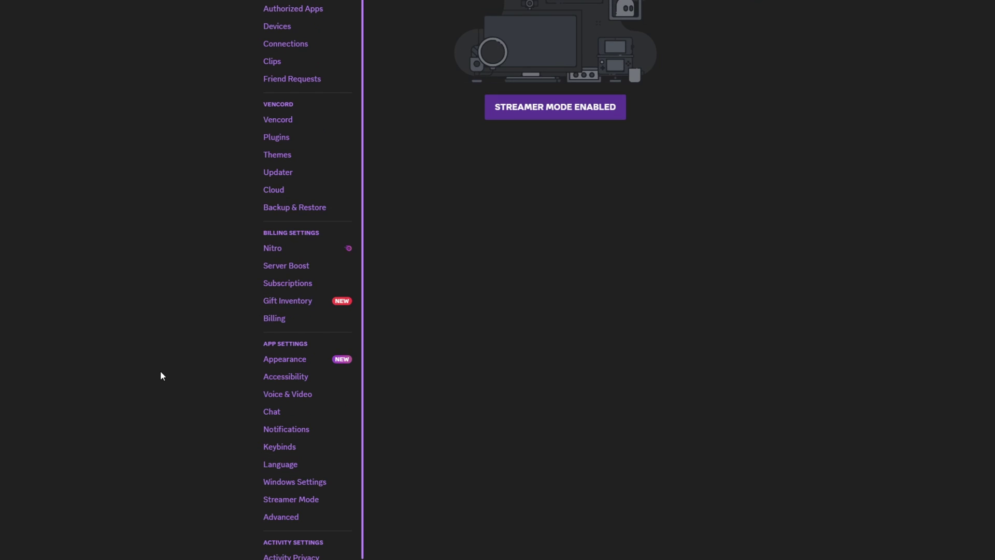
scroll(292, 208, up, 2)
click(296, 171)
click(295, 208)
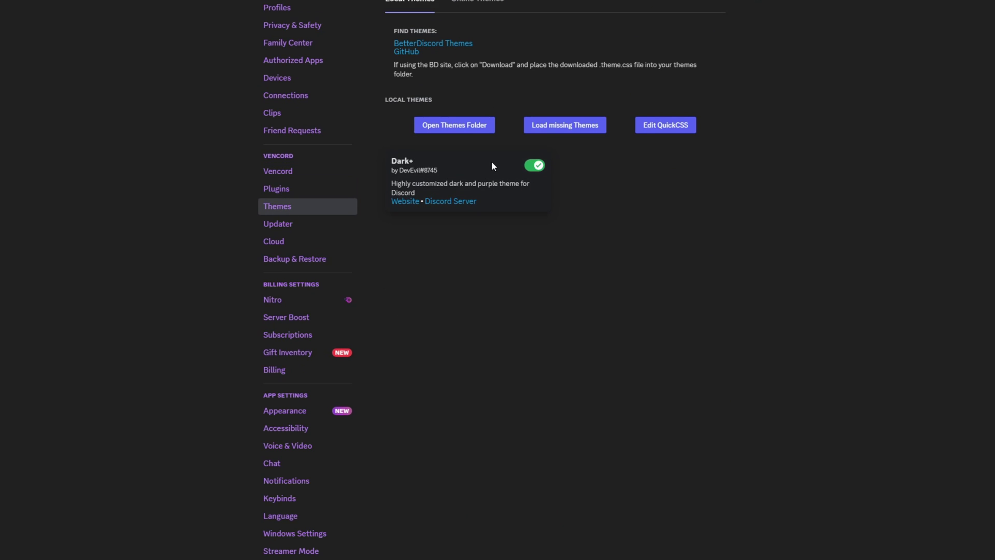
Open the BetterDiscord themes site from Vencord's theme settings and examine the range of community themes on offer.
click(432, 45)
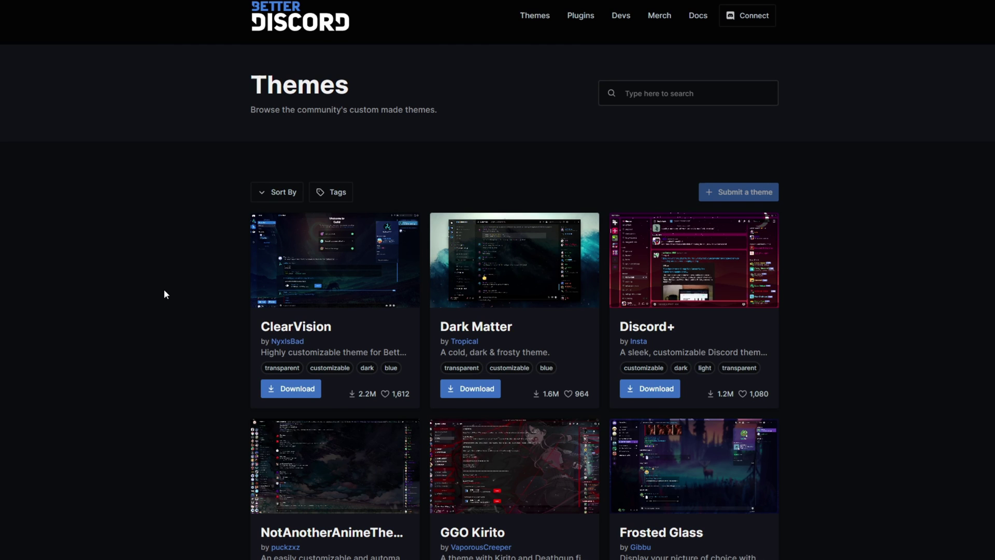
scroll(133, 375, down, 6)
scroll(173, 372, down, 10)
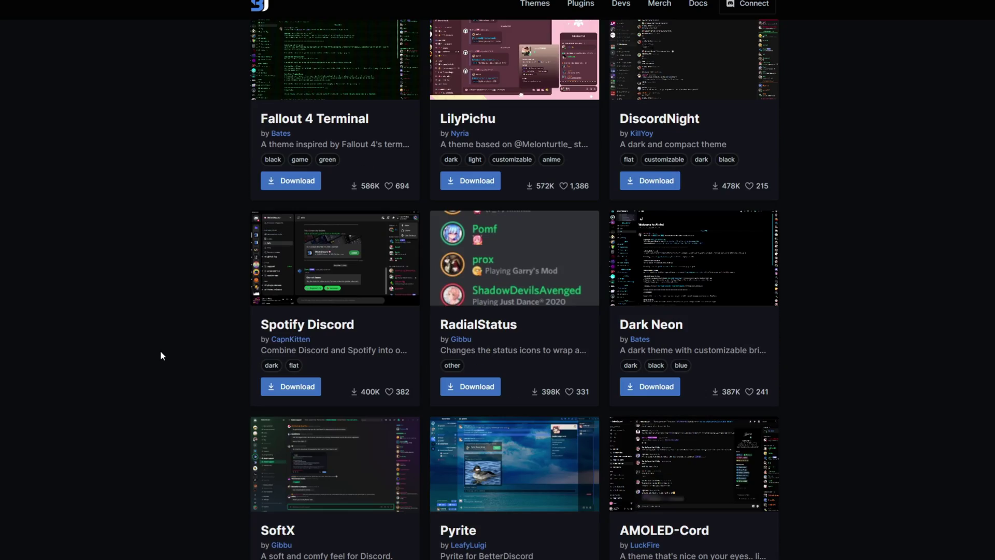
scroll(160, 351, down, 6)
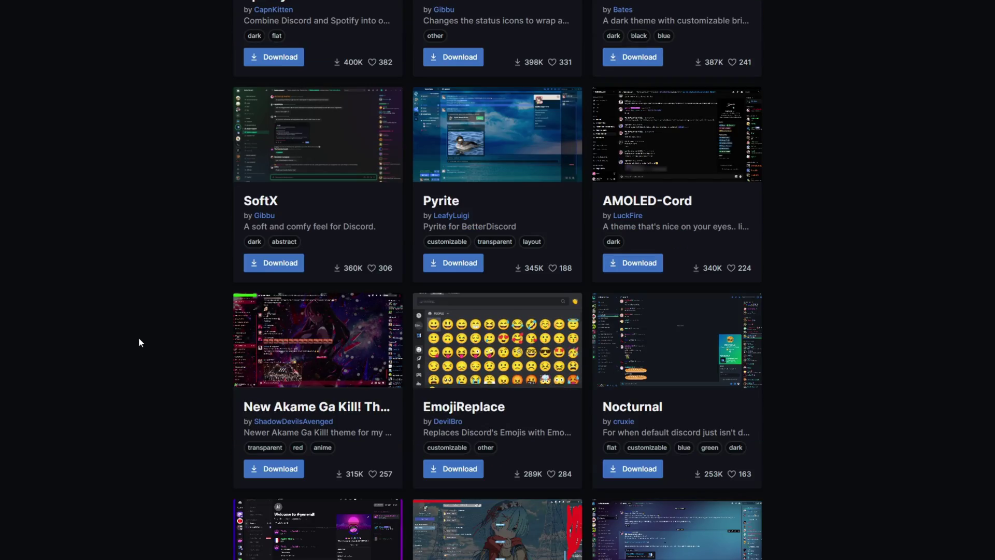
scroll(138, 337, down, 8)
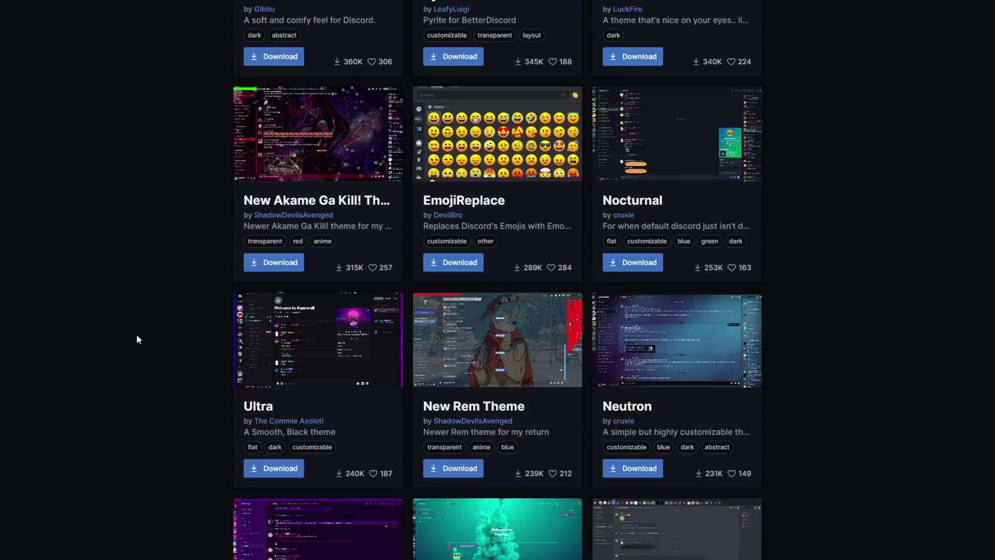
scroll(135, 331, down, 3)
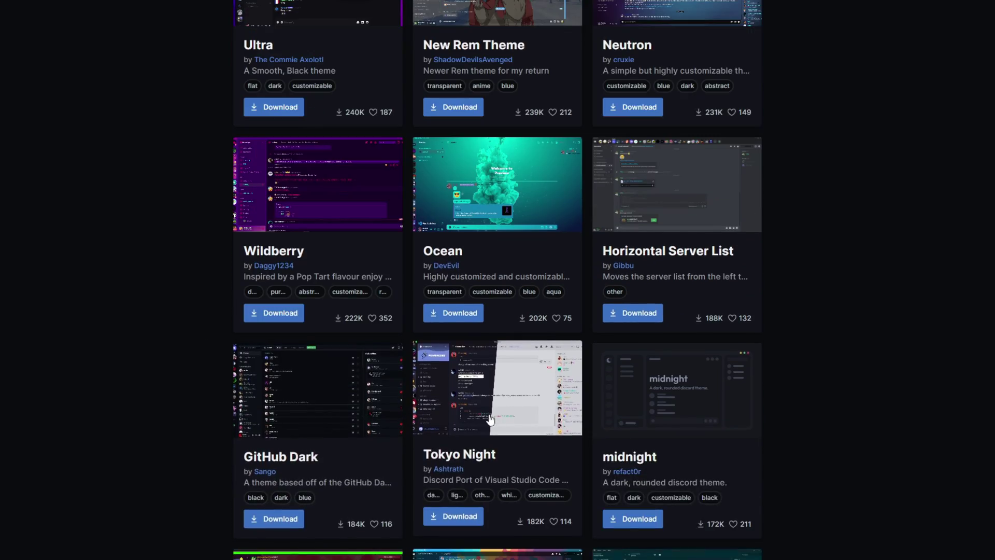
scroll(158, 228, up, 13)
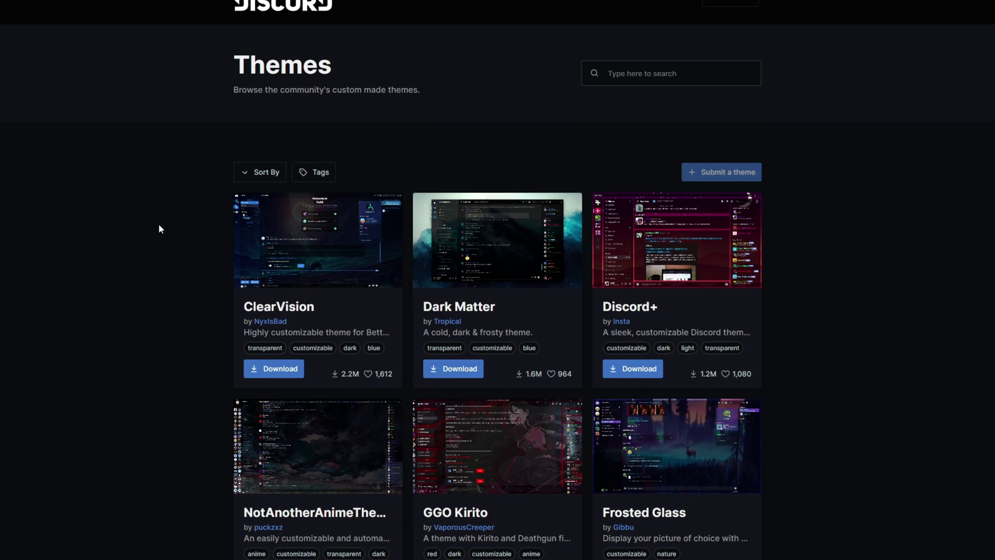